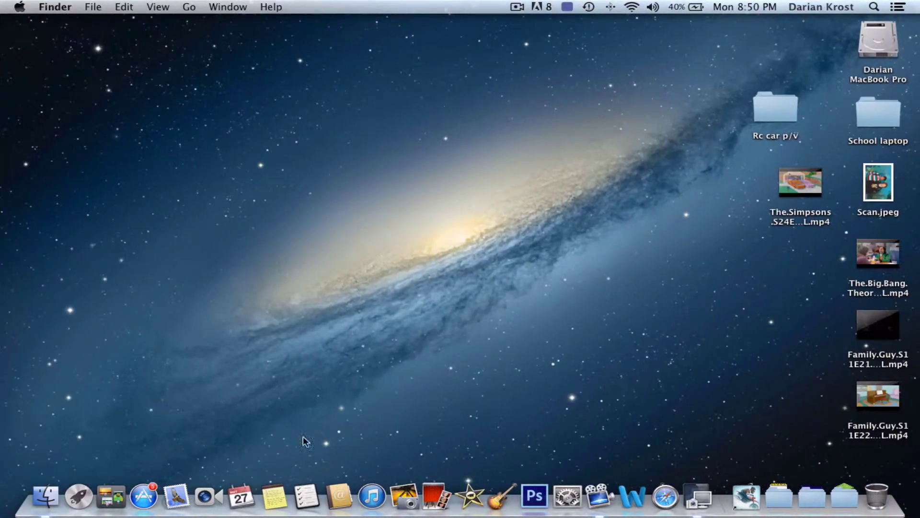
# Step: In a Finder window, go to the Applications folder and select Image Capture
pyautogui.click(42, 499)
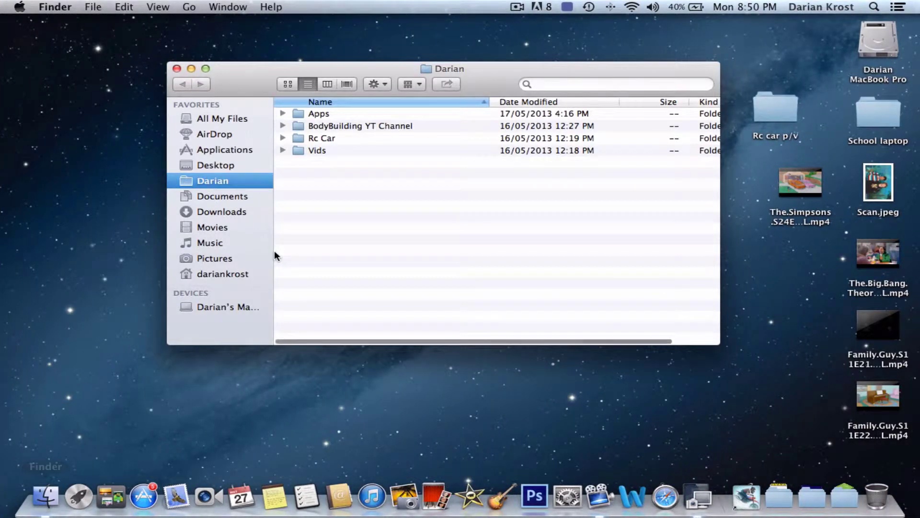
pyautogui.click(246, 151)
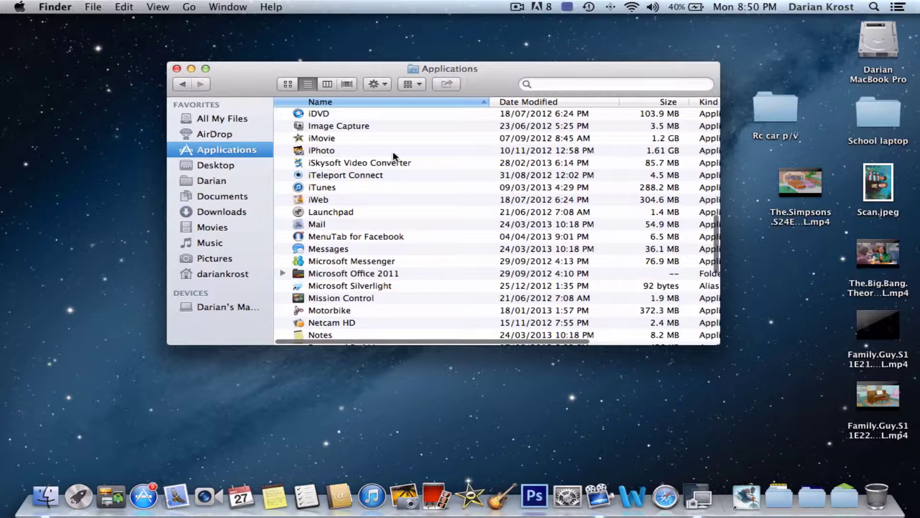
pyautogui.click(365, 124)
# Step: Launch Image Capture and move its window onto Desktop 2 beside the camera's Remote Live View
pyautogui.doubleClick(366, 125)
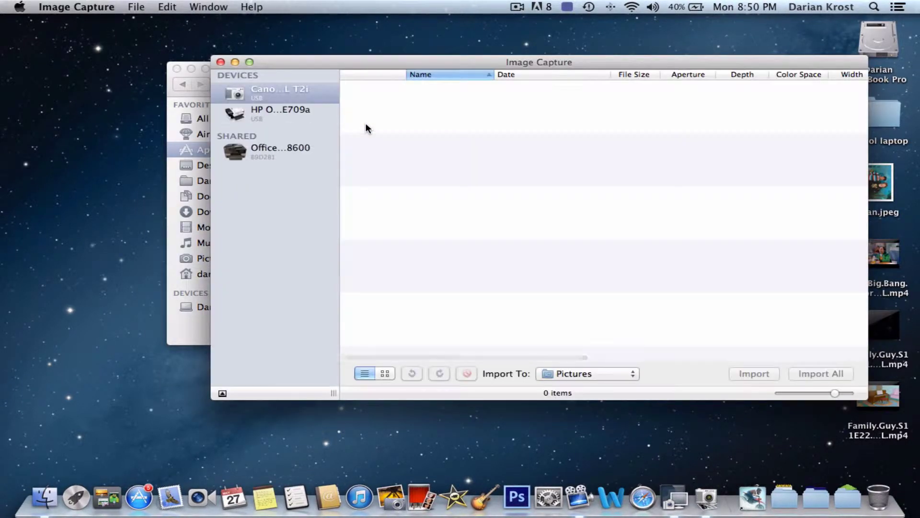
pyautogui.moveTo(329, 62); pyautogui.dragTo(263, 62)
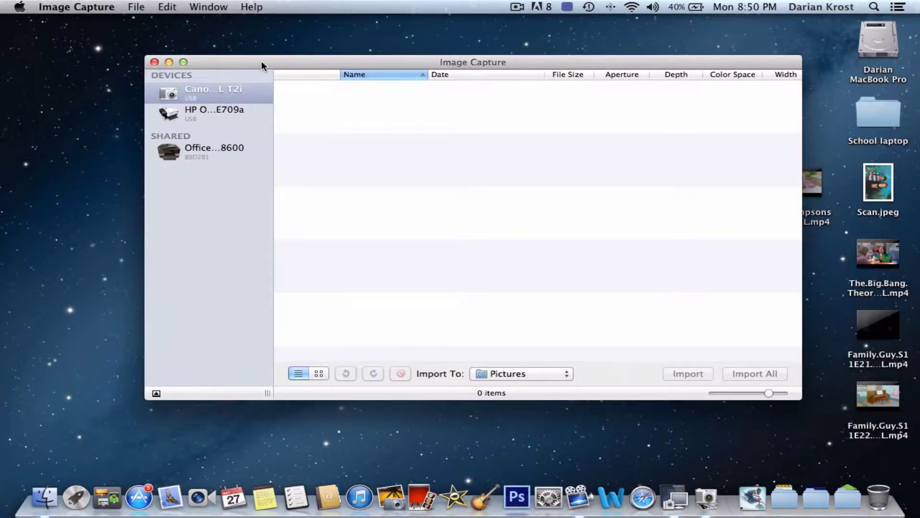
pyautogui.hotkey('ctrl', 'Up')
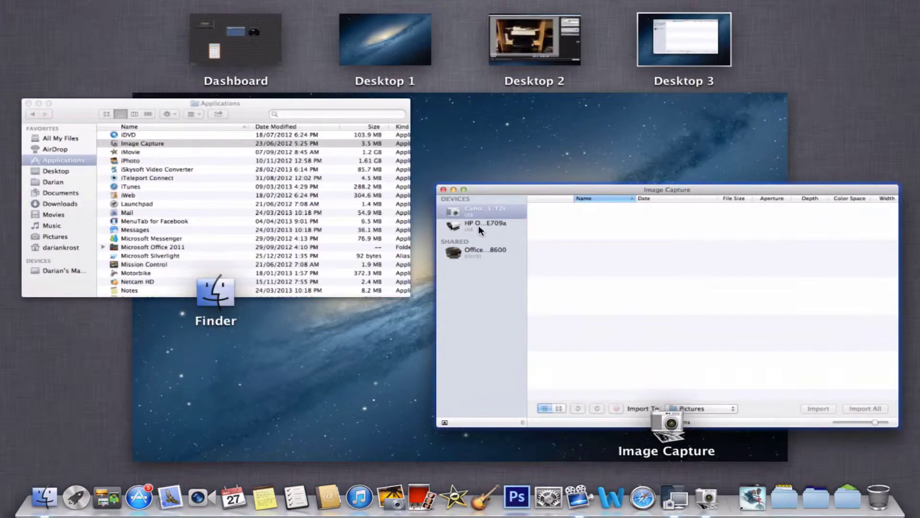
pyautogui.moveTo(478, 225); pyautogui.dragTo(514, 35)
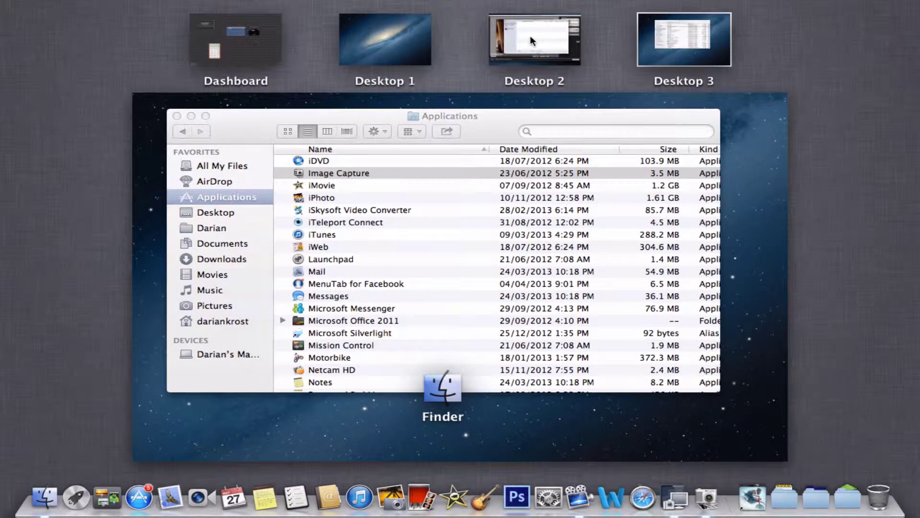
pyautogui.click(530, 36)
pyautogui.moveTo(409, 62); pyautogui.dragTo(568, 48)
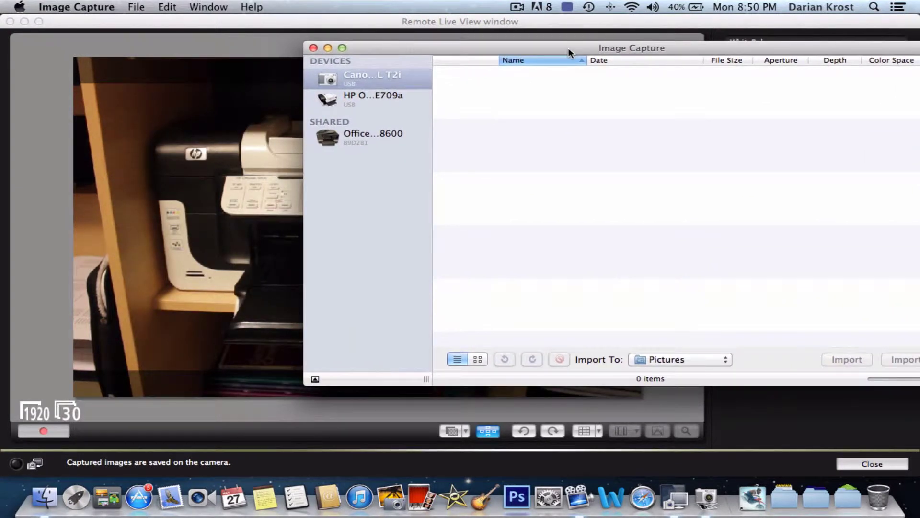
# Step: Choose the HP printer as scanner and reposition the window to show the overview and settings
pyautogui.click(340, 94)
pyautogui.moveTo(599, 45); pyautogui.dragTo(711, 44)
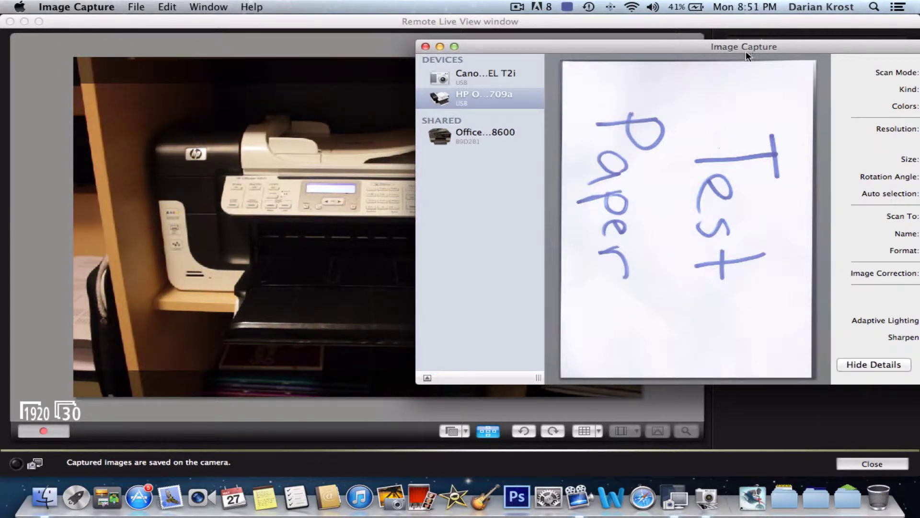
pyautogui.moveTo(746, 44); pyautogui.dragTo(470, 46)
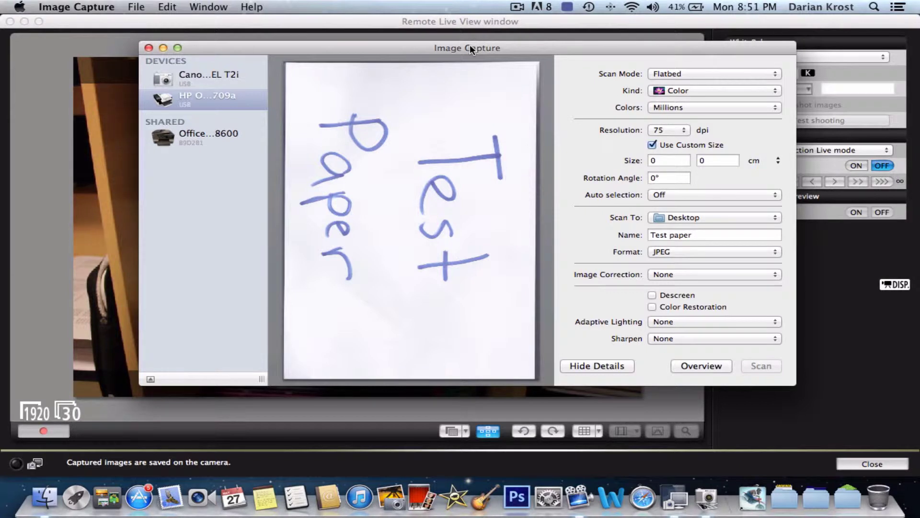
pyautogui.click(683, 74)
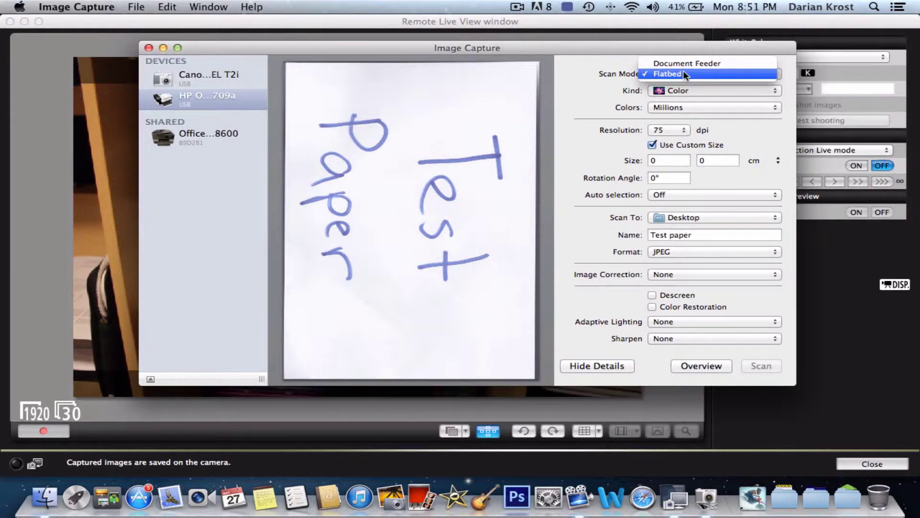
pyautogui.click(684, 73)
pyautogui.moveTo(613, 54); pyautogui.dragTo(769, 211)
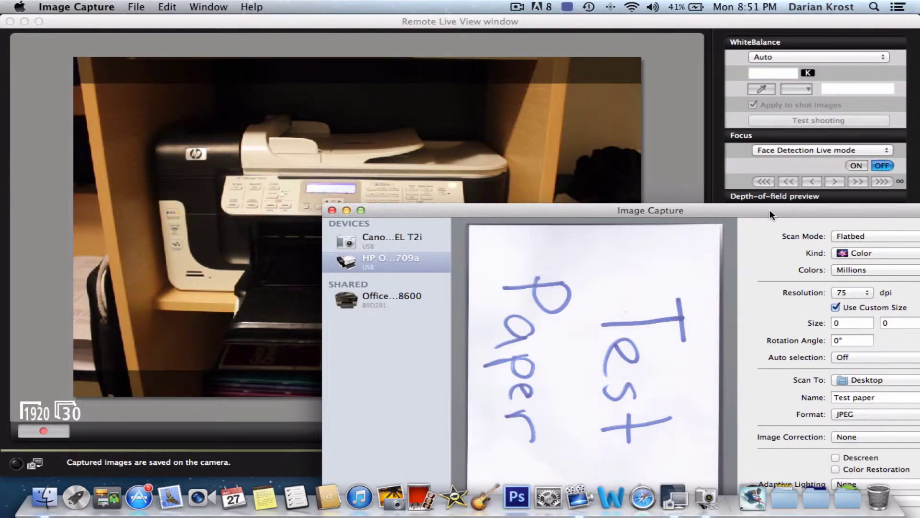
pyautogui.moveTo(769, 209); pyautogui.dragTo(522, 73)
pyautogui.click(606, 101)
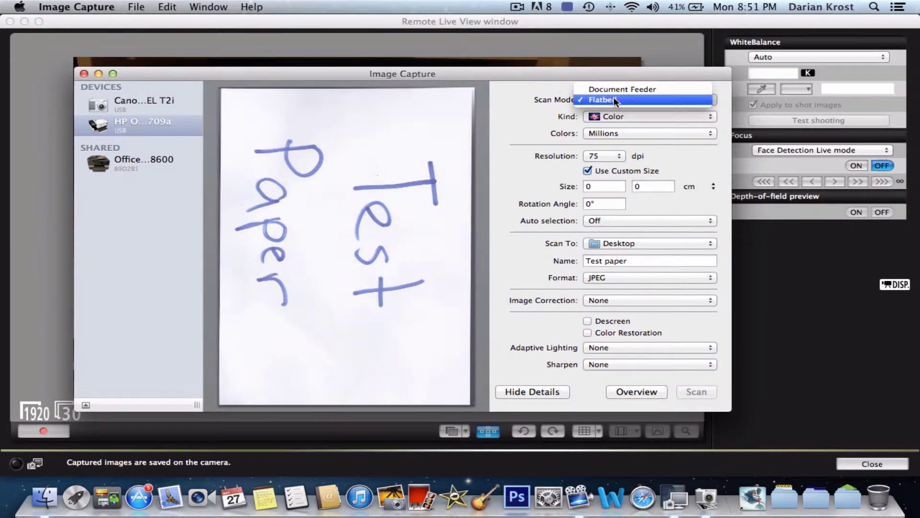
pyautogui.click(614, 99)
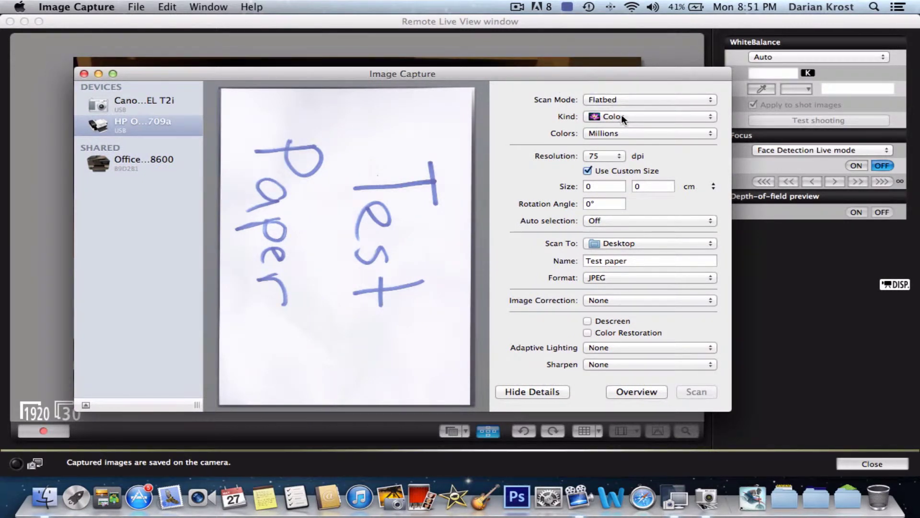
# Step: Try the Text scan kind, then Black & White with 256 Grays
pyautogui.click(621, 115)
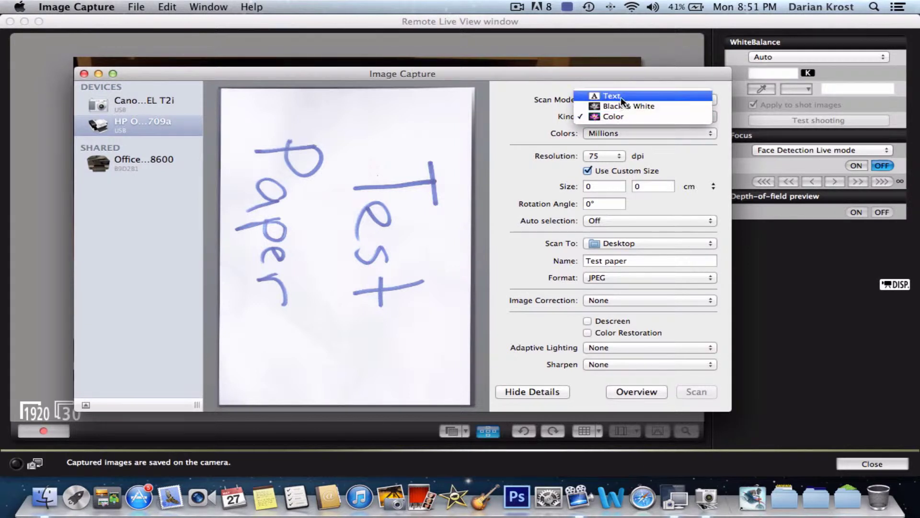
pyautogui.click(623, 96)
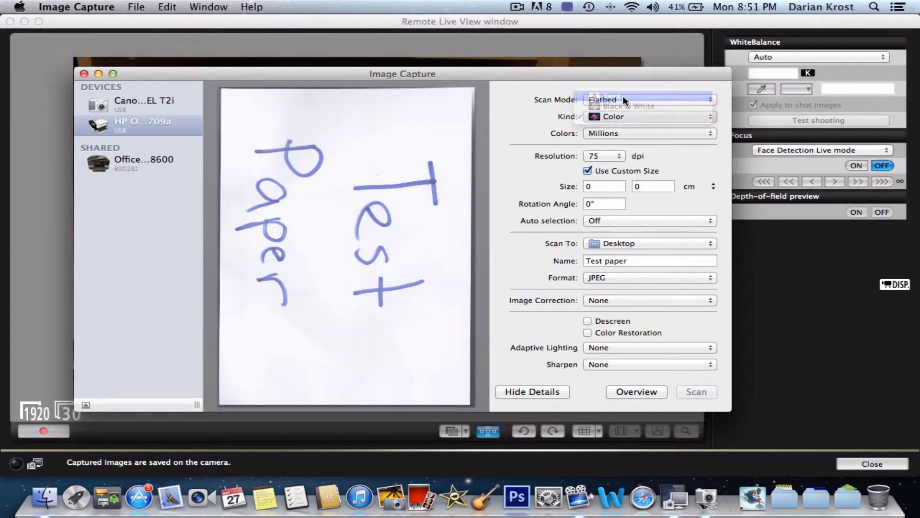
pyautogui.click(628, 115)
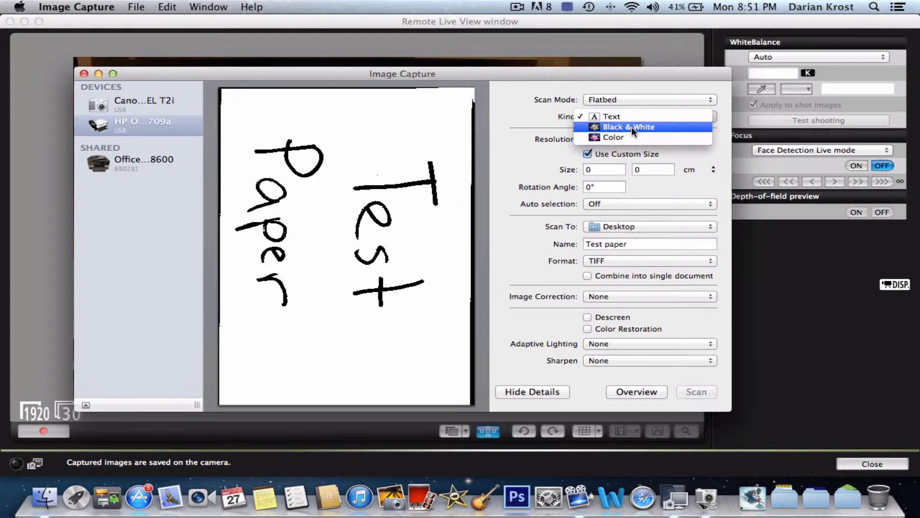
pyautogui.click(632, 127)
pyautogui.click(631, 130)
pyautogui.click(630, 117)
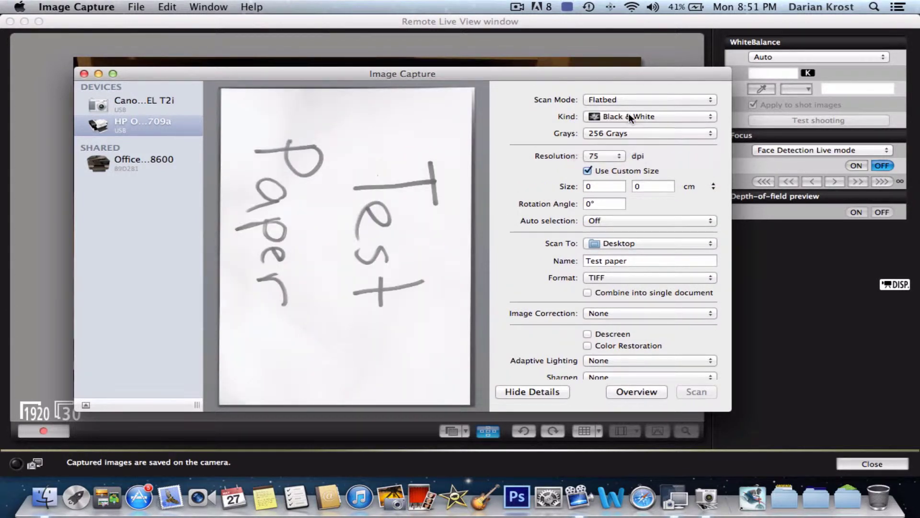
# Step: Set the scan kind back to Color with Millions of colours
pyautogui.click(628, 117)
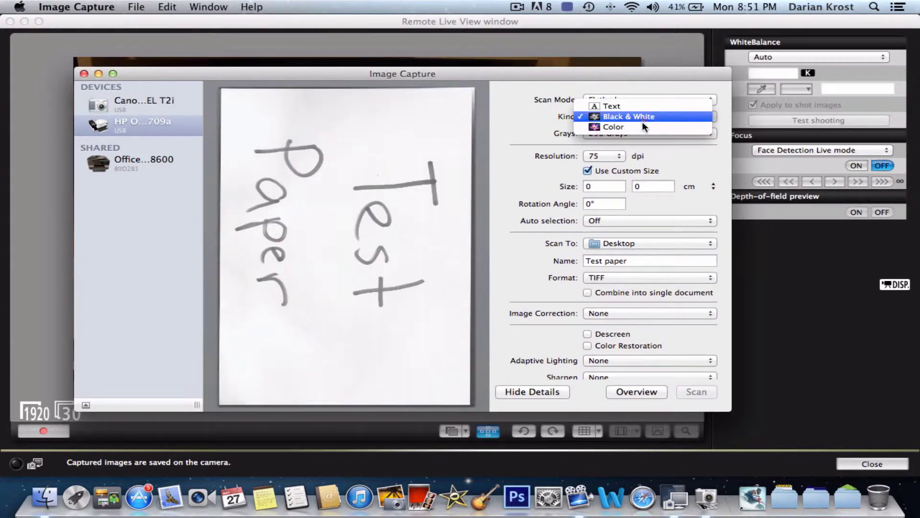
pyautogui.click(642, 125)
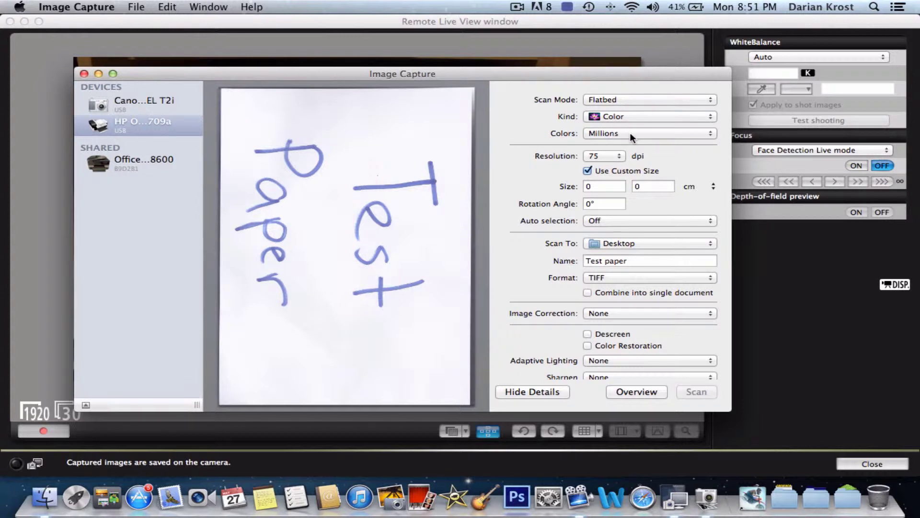
pyautogui.click(638, 135)
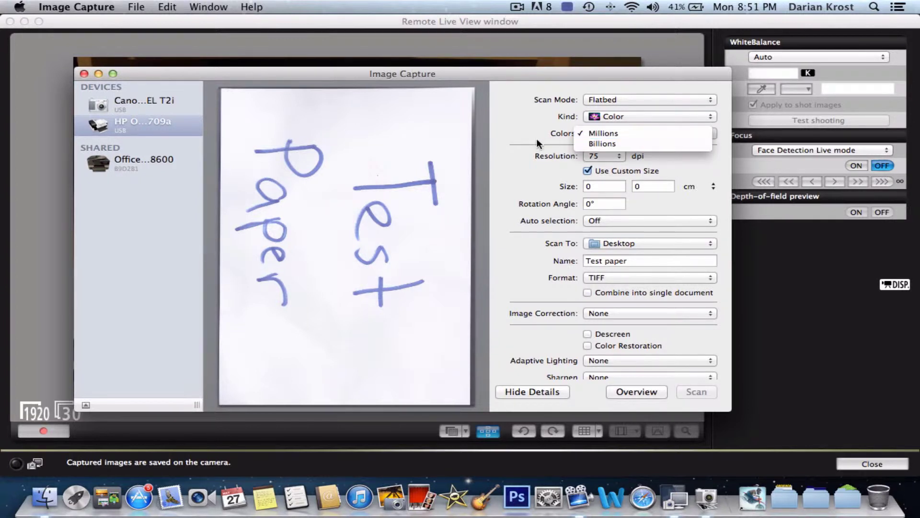
pyautogui.click(530, 121)
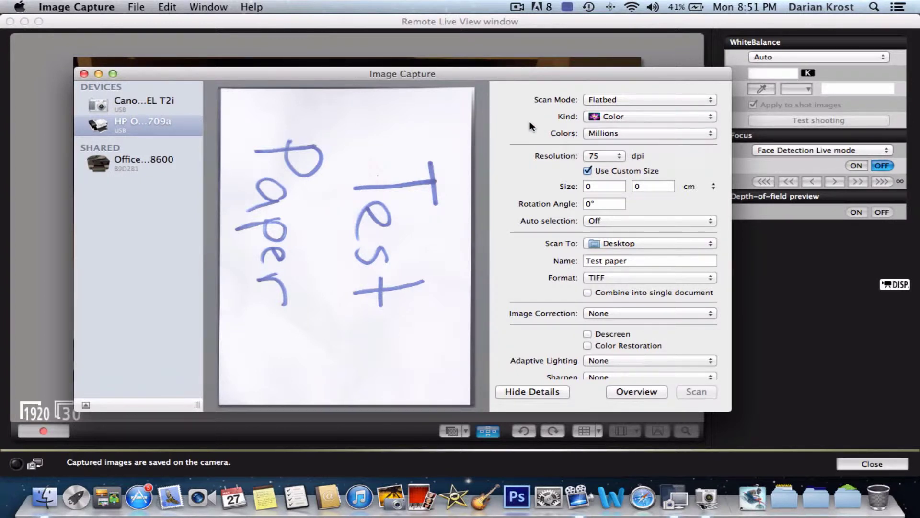
# Step: Keep the resolution at 75 dpi and automatic selection at Off
pyautogui.scroll(-1, 645, 127)
pyautogui.click(599, 153)
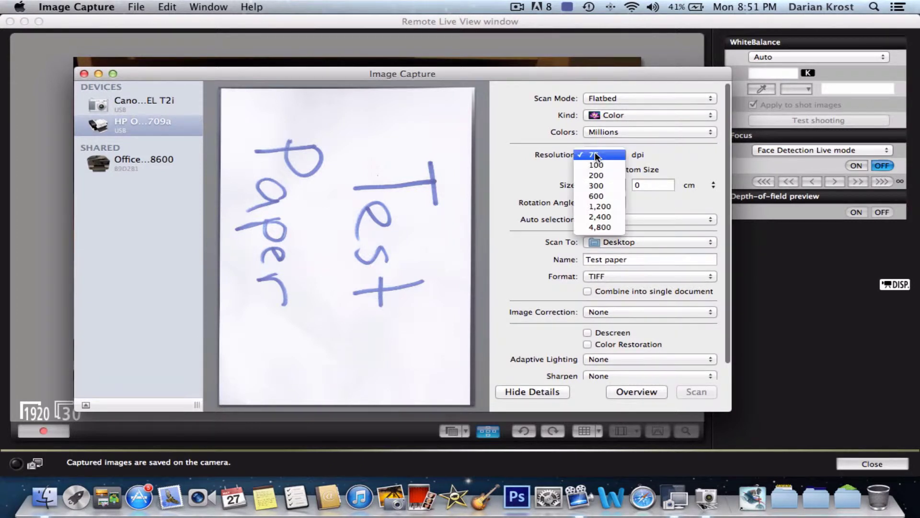
pyautogui.click(613, 154)
pyautogui.scroll(-1, 680, 192)
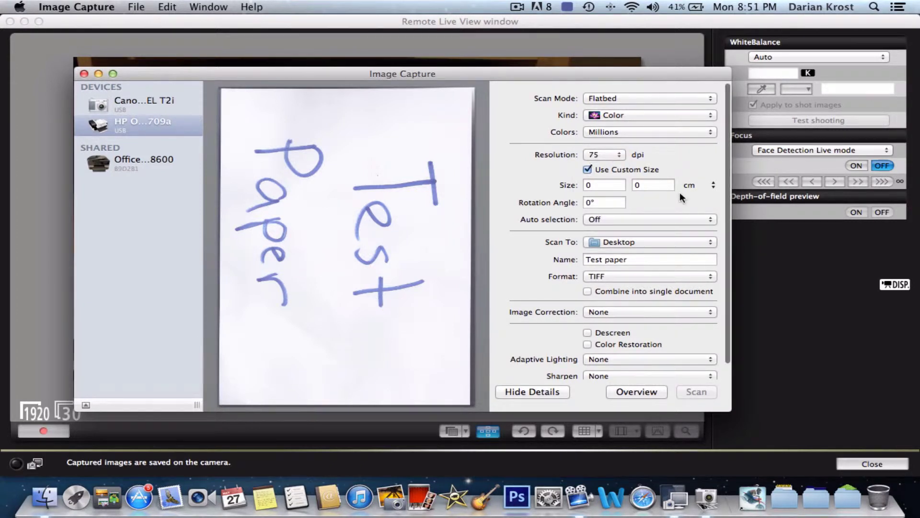
pyautogui.click(667, 216)
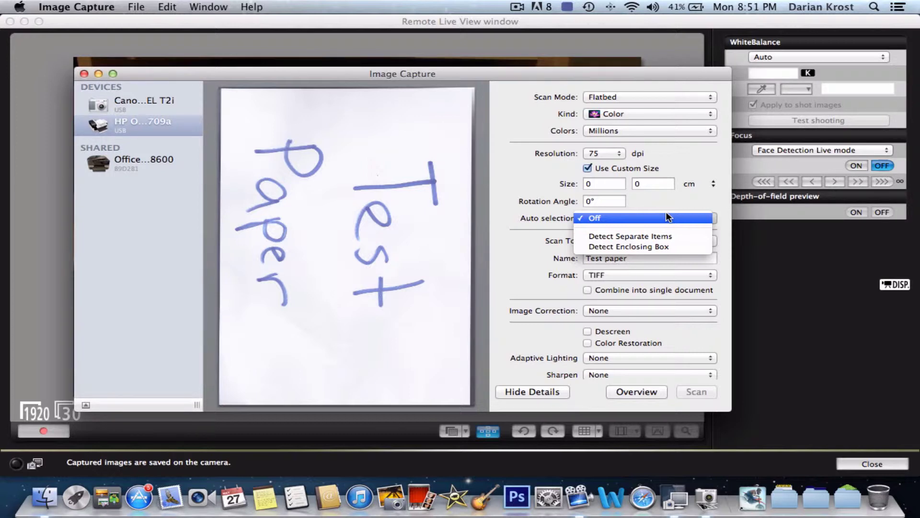
pyautogui.click(666, 217)
# Step: Try Detect Separate Items and Detect Enclosing Box, then turn auto selection back Off
pyautogui.moveTo(456, 69); pyautogui.dragTo(874, 258)
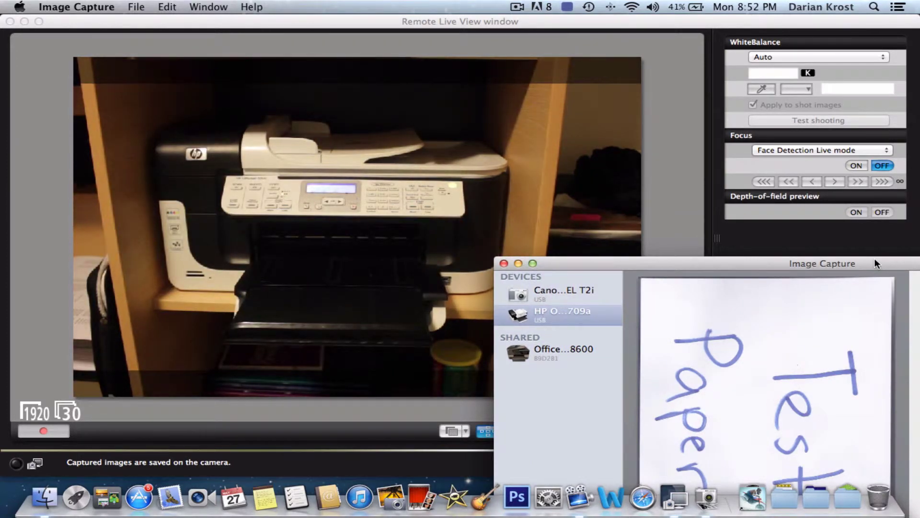
pyautogui.moveTo(875, 260); pyautogui.dragTo(551, 50)
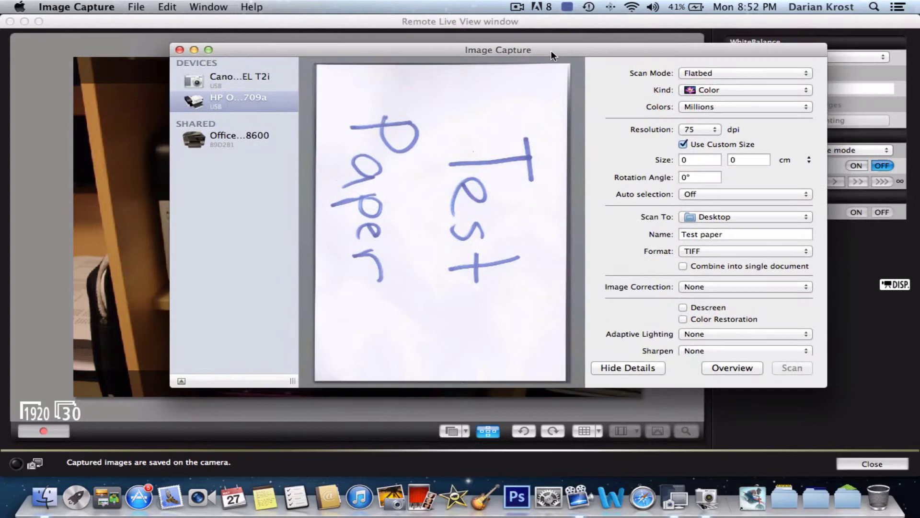
pyautogui.click(722, 192)
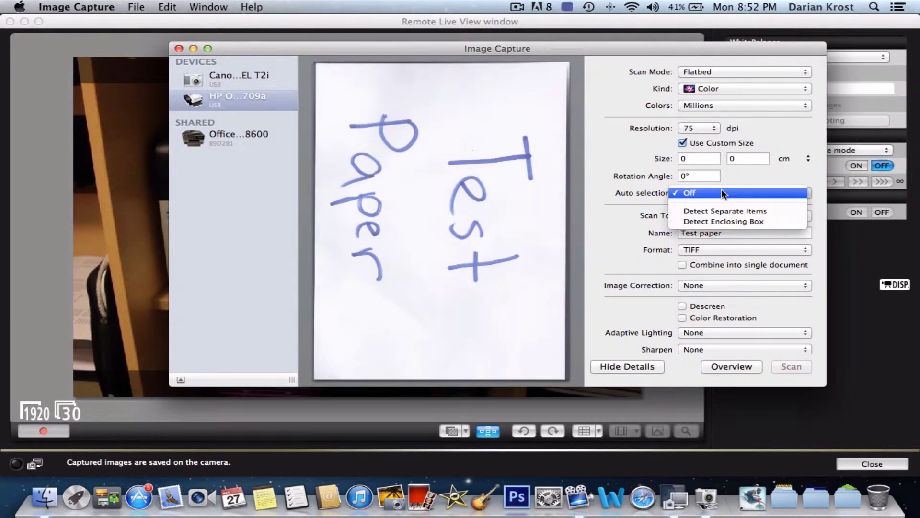
pyautogui.click(773, 209)
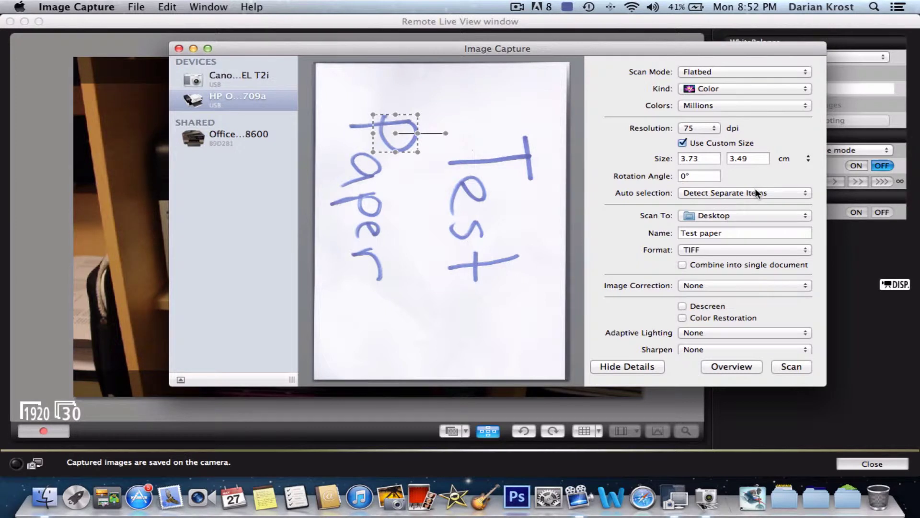
pyautogui.click(754, 189)
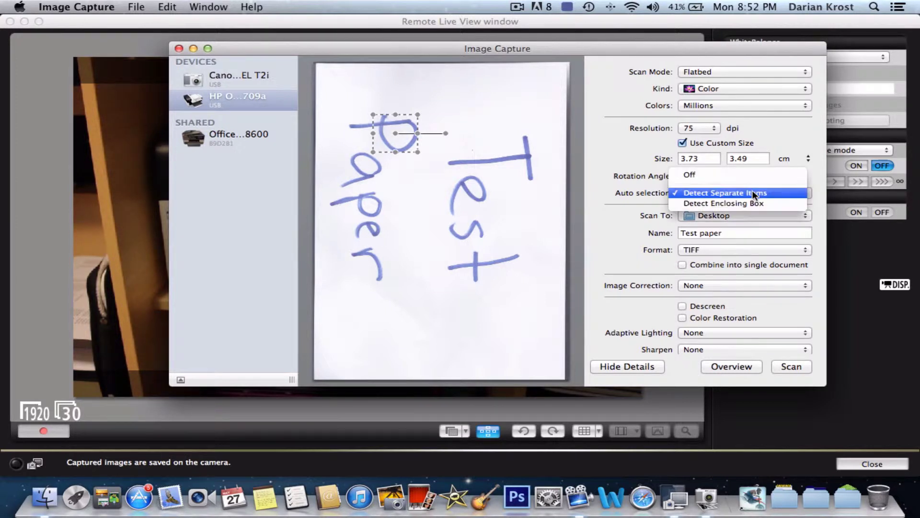
pyautogui.click(755, 200)
pyautogui.click(745, 192)
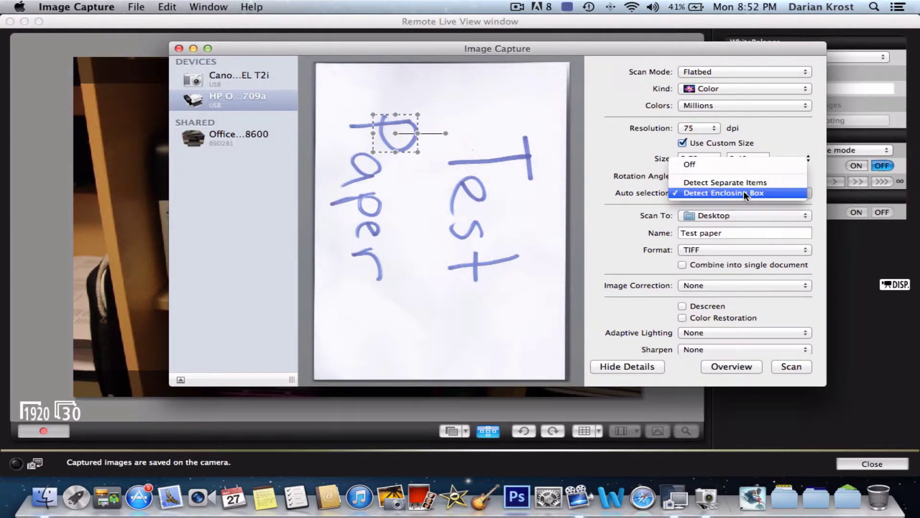
pyautogui.click(732, 164)
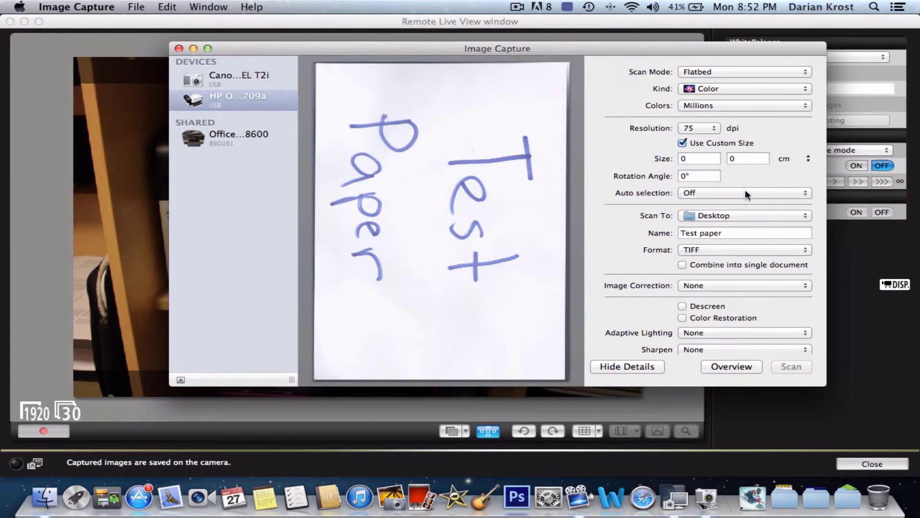
pyautogui.click(734, 216)
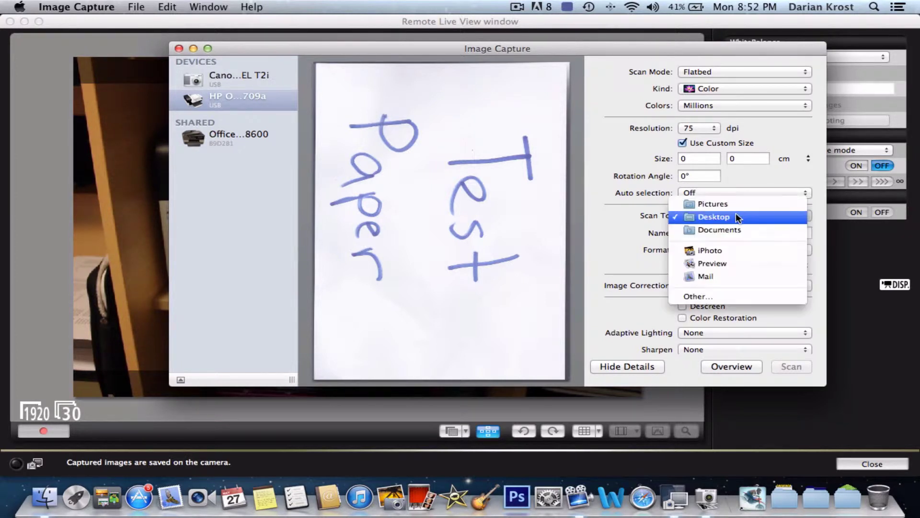
pyautogui.click(726, 295)
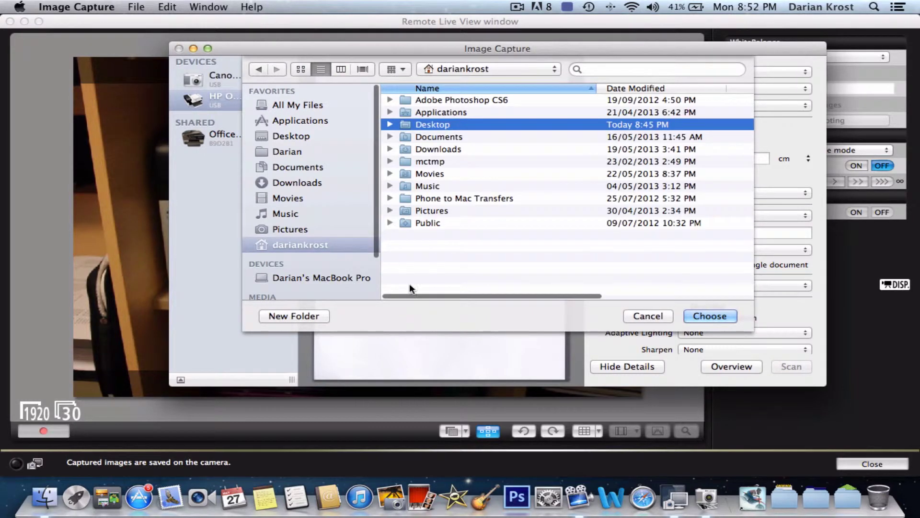
pyautogui.click(647, 315)
pyautogui.click(740, 215)
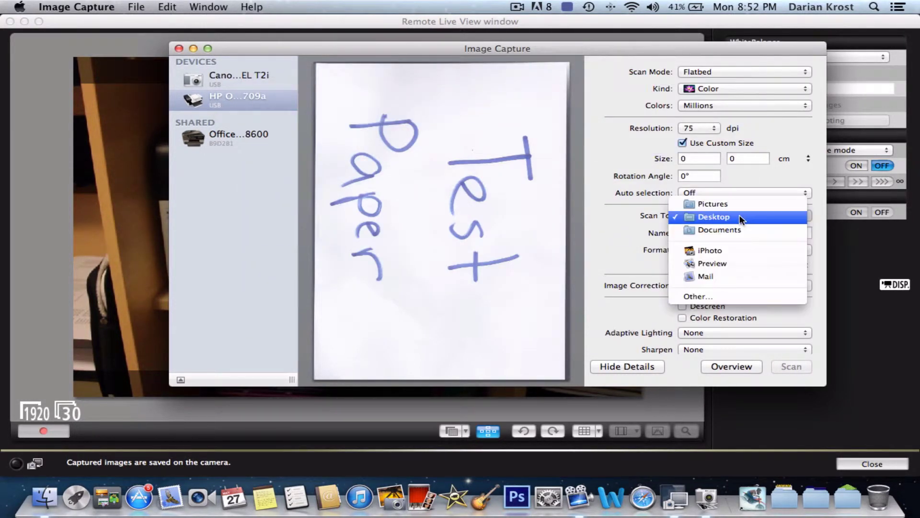
pyautogui.click(727, 215)
pyautogui.tripleClick(733, 230)
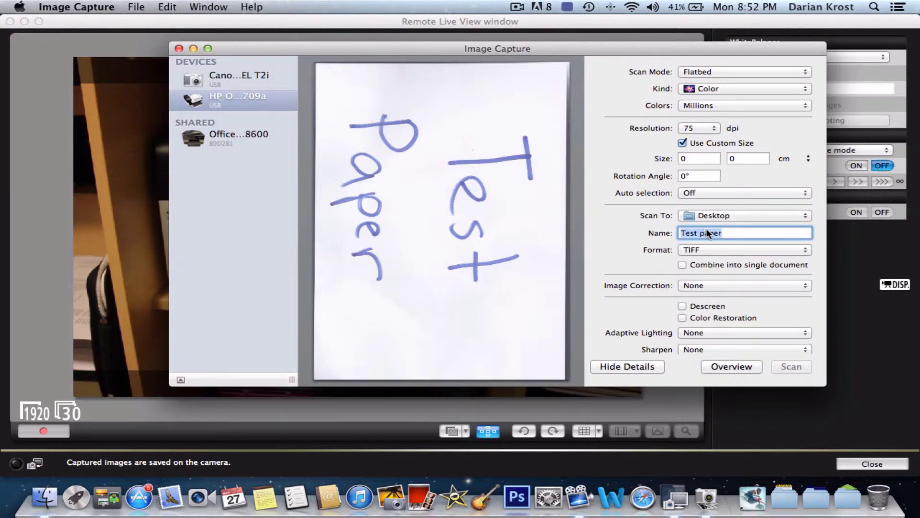
# Step: Set the format to JPEG and try manual brightness correction before returning Image Correction to None
pyautogui.click(711, 251)
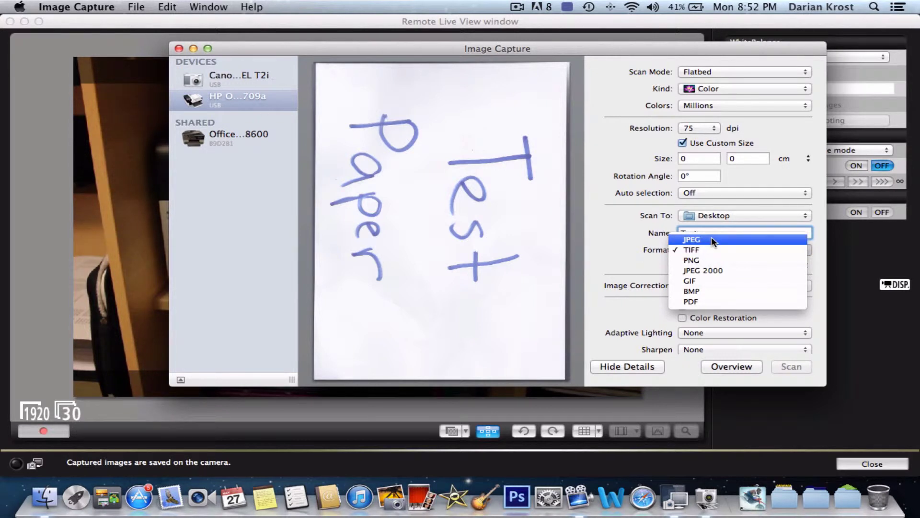
pyautogui.click(711, 238)
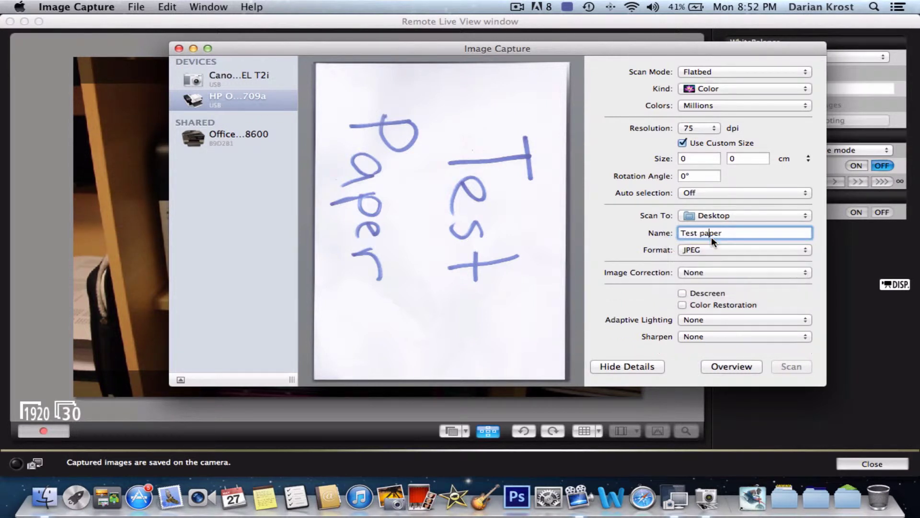
pyautogui.click(738, 274)
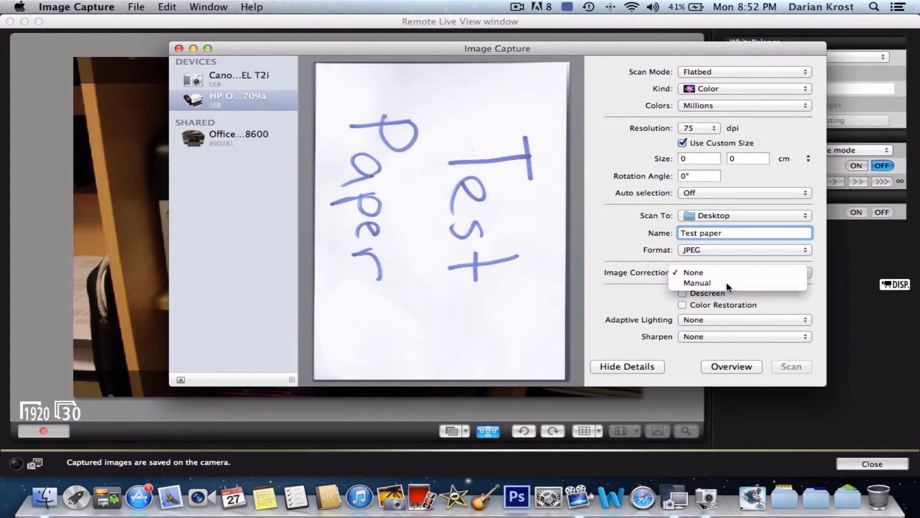
pyautogui.click(726, 283)
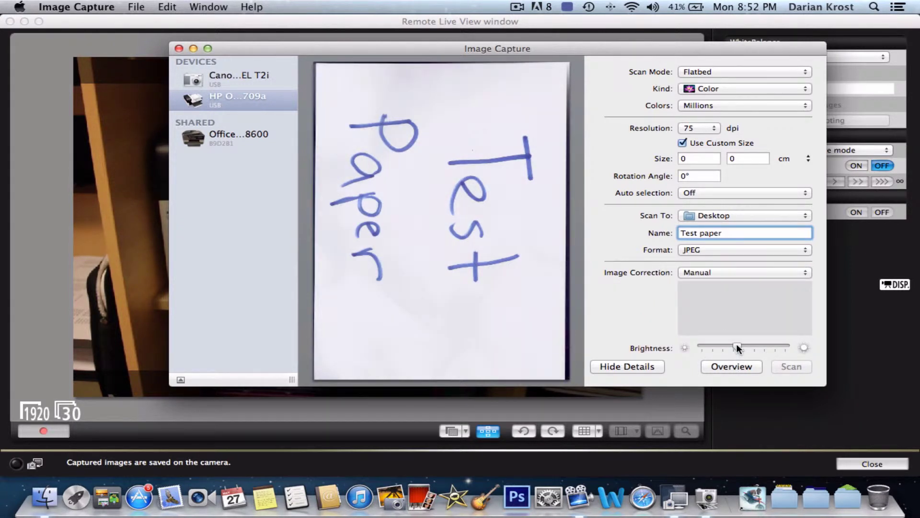
pyautogui.moveTo(736, 344); pyautogui.dragTo(767, 341)
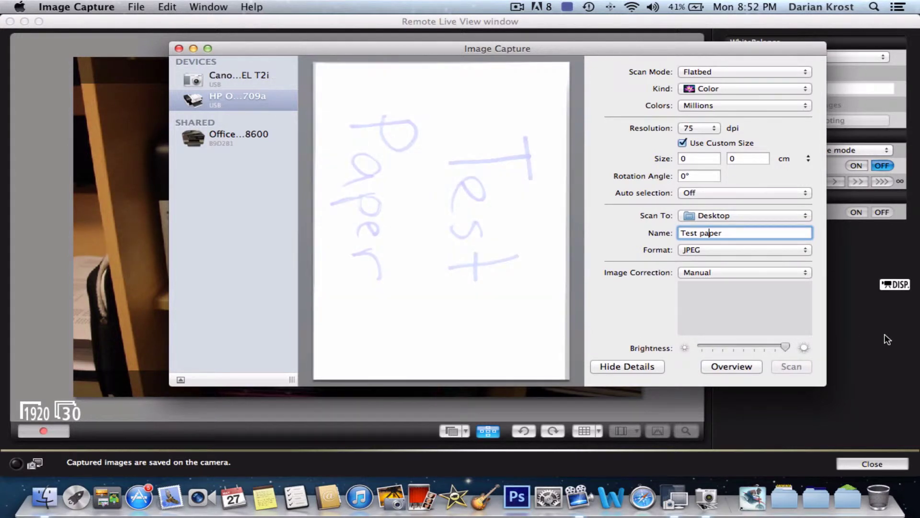
pyautogui.click(746, 271)
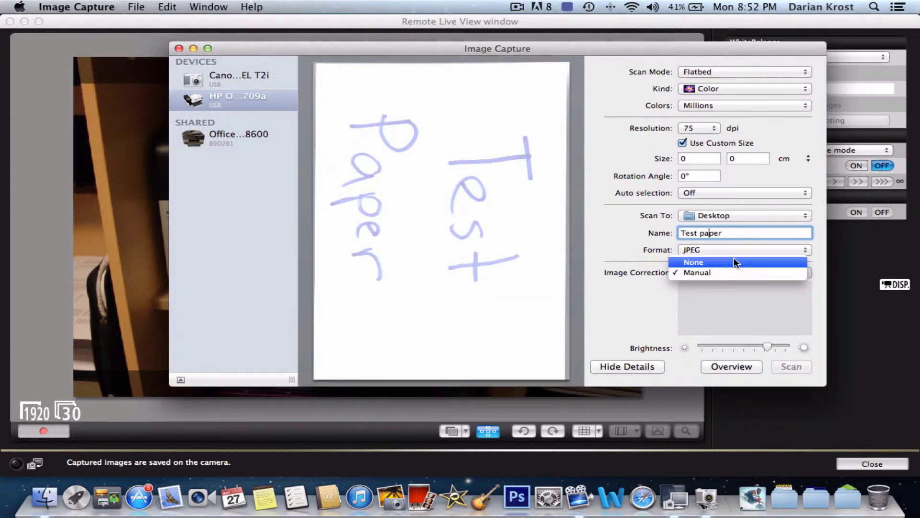
pyautogui.press('Escape')
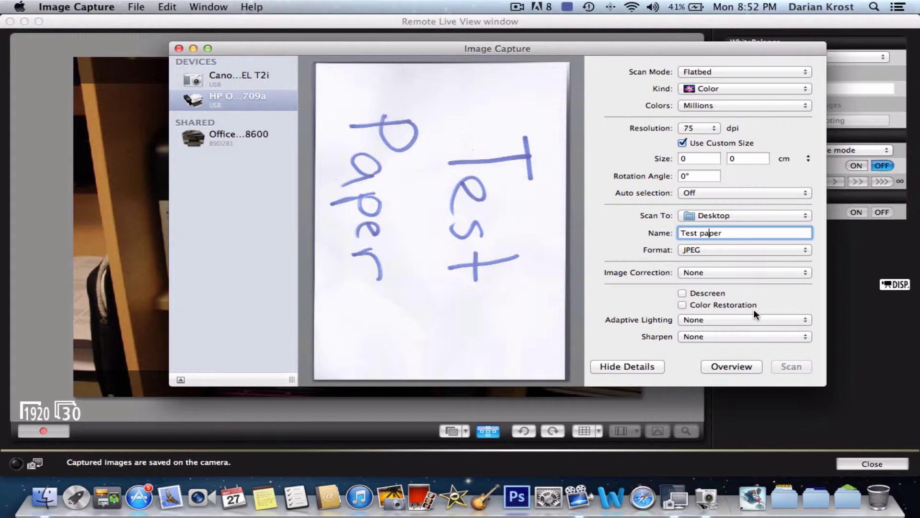
# Step: Toggle Descreen and Color Restoration off again, and try Adaptive Lighting Extreme before None
pyautogui.click(681, 294)
pyautogui.click(682, 293)
pyautogui.click(681, 305)
pyautogui.click(681, 304)
pyautogui.click(738, 320)
pyautogui.click(737, 361)
pyautogui.click(725, 317)
# Step: Try Sharpen at High, then set it back to None
pyautogui.click(719, 336)
pyautogui.click(717, 366)
pyautogui.click(716, 337)
pyautogui.click(708, 300)
pyautogui.click(365, 127)
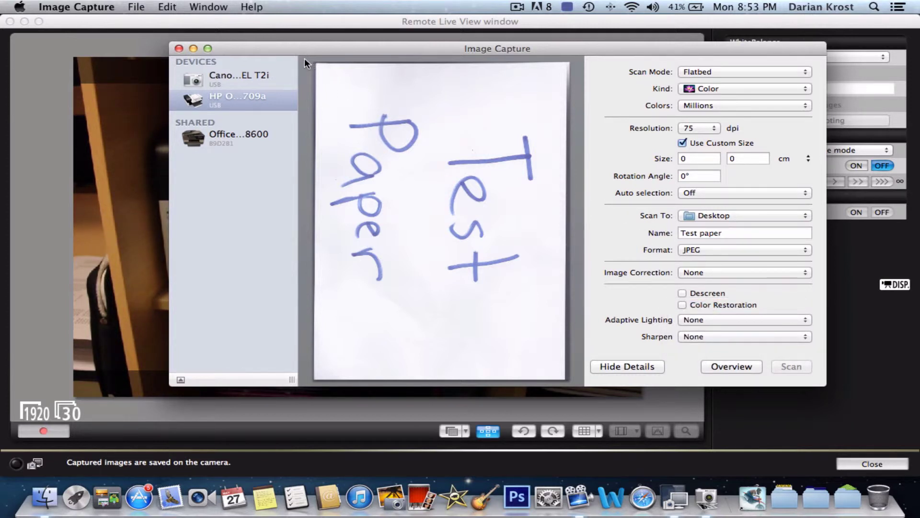
# Step: Mark the full page as the scan area and scan Test paper to the Desktop
pyautogui.moveTo(303, 59); pyautogui.dragTo(579, 381)
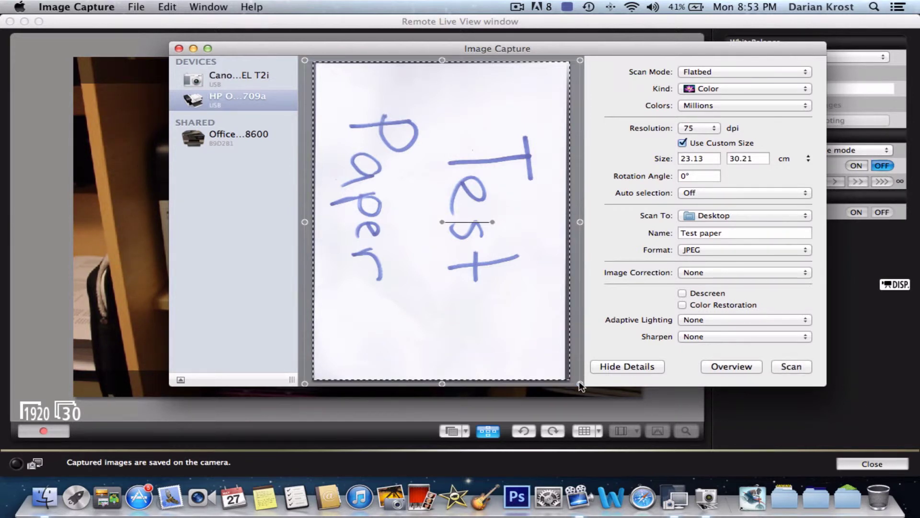
pyautogui.click(792, 366)
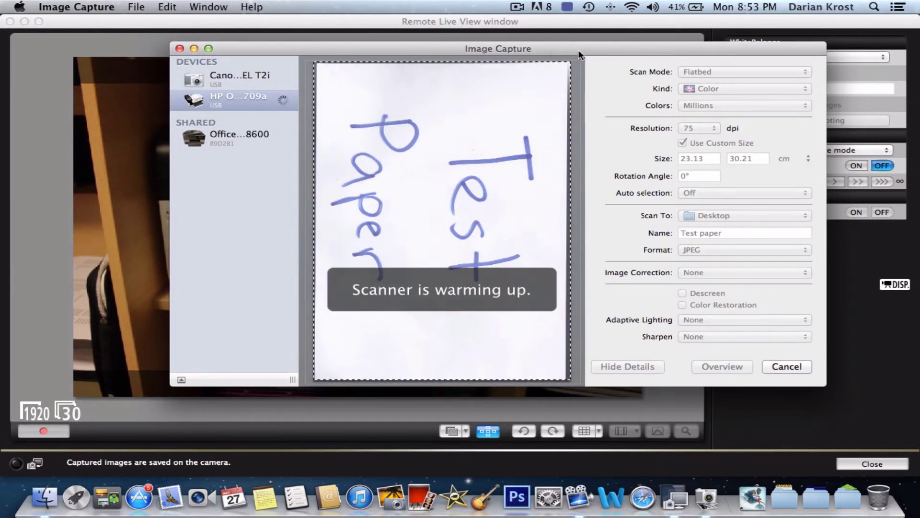
pyautogui.moveTo(552, 50); pyautogui.dragTo(836, 73)
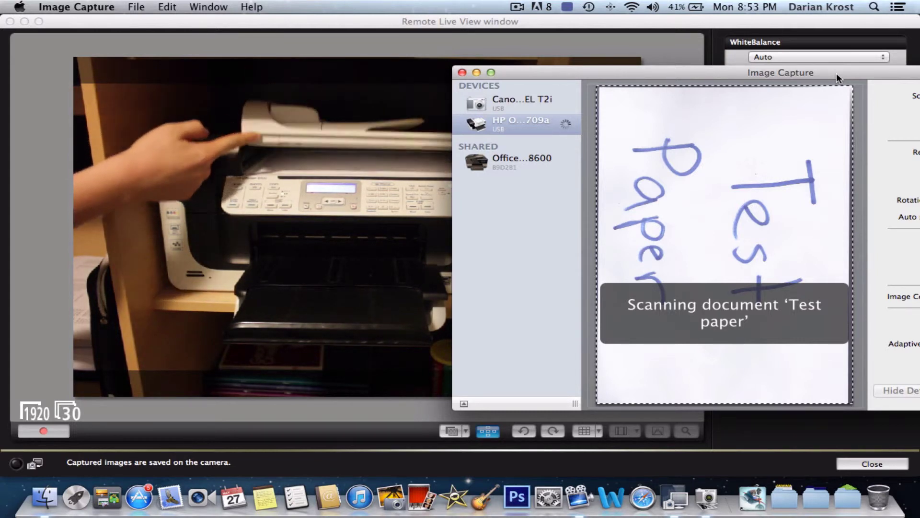
pyautogui.moveTo(804, 73); pyautogui.dragTo(451, 62)
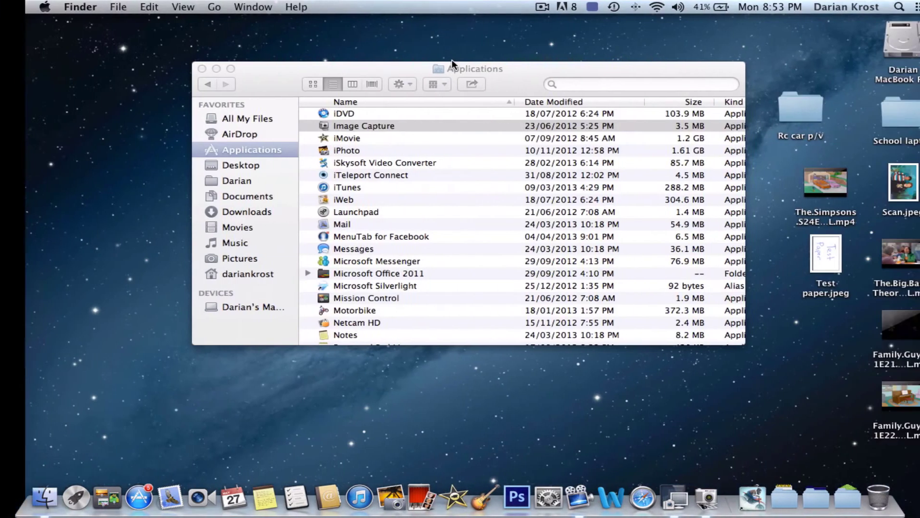
# Step: Close the Applications window and open Test paper.jpeg from the Desktop in Preview
pyautogui.moveTo(313, 68); pyautogui.dragTo(342, 68)
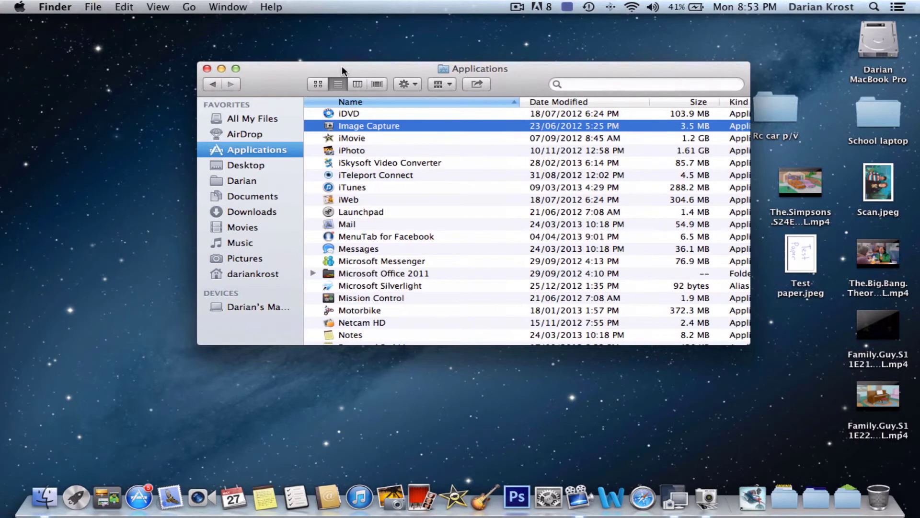
pyautogui.press('super+w')
pyautogui.click(804, 257)
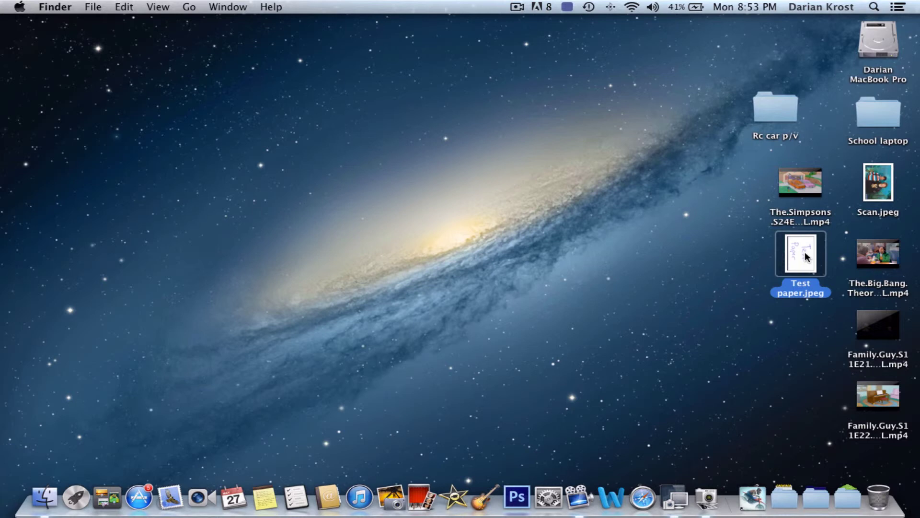
pyautogui.doubleClick(808, 256)
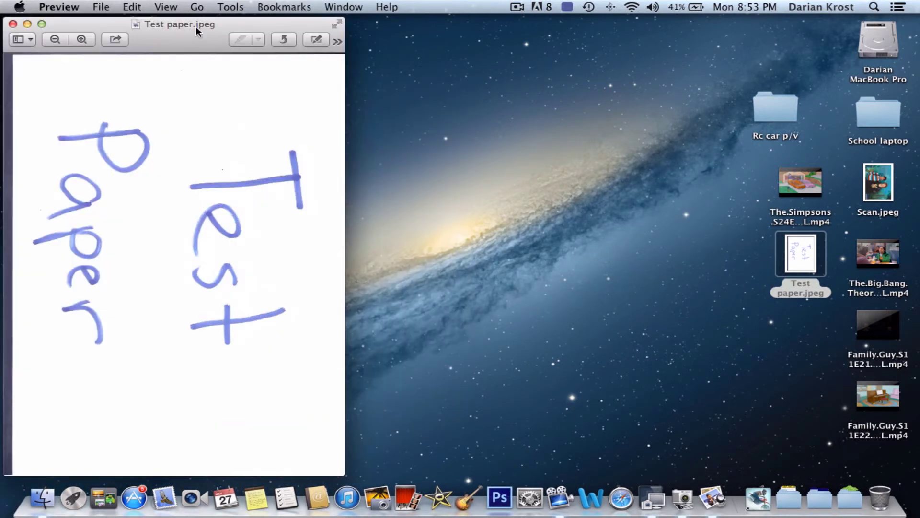
pyautogui.moveTo(195, 27); pyautogui.dragTo(450, 24)
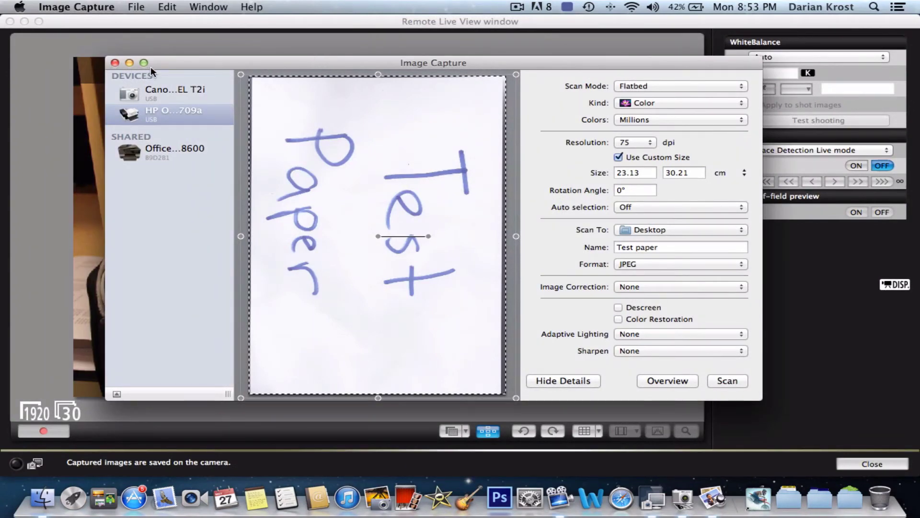
pyautogui.press('super+q')
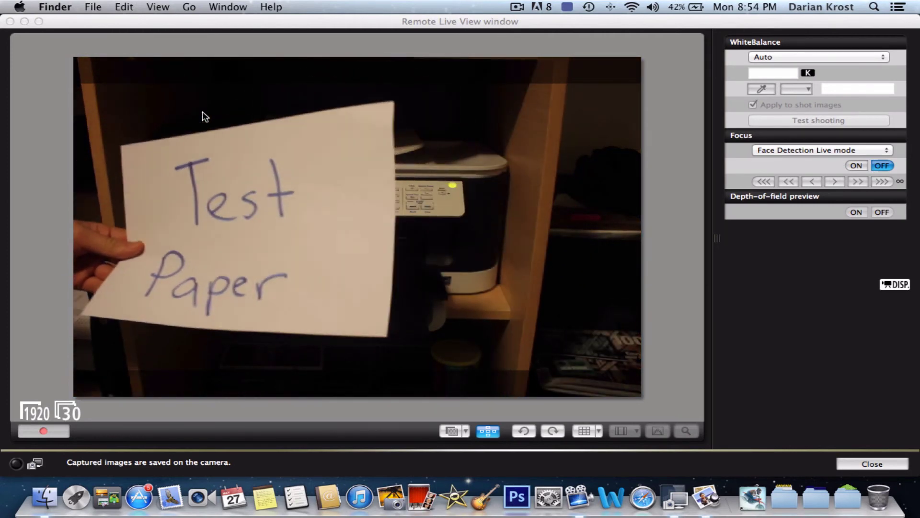
pyautogui.hotkey('ctrl', 'Right')
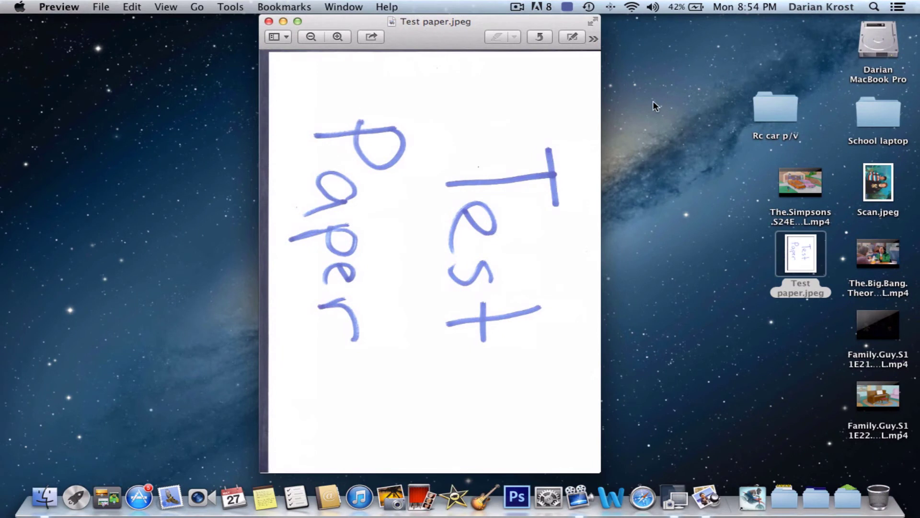